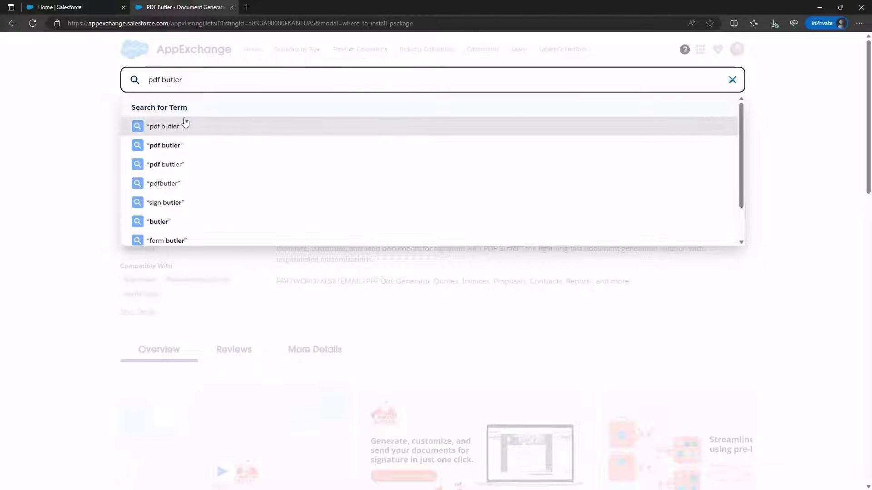
Step: Review the PDF Butler AppExchange listing and start its Get It Now installation
left_click(296, 325)
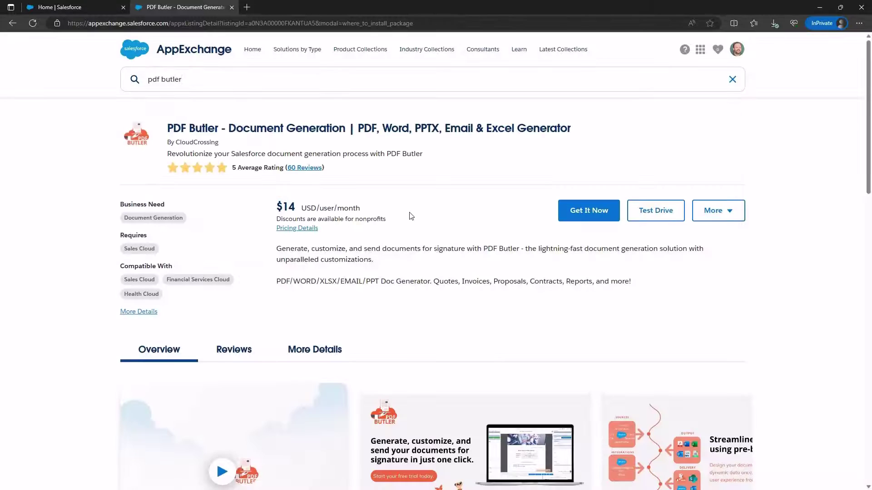
scroll(411, 217, "down", 9)
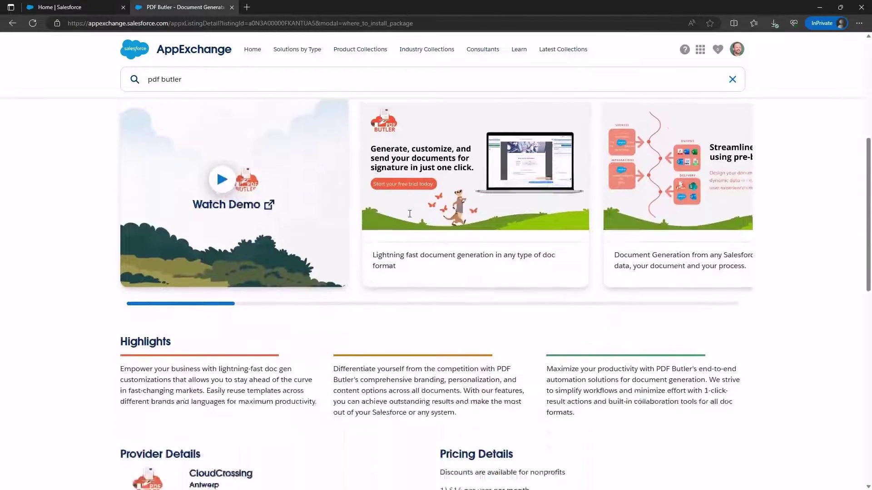
scroll(409, 215, "up", 10)
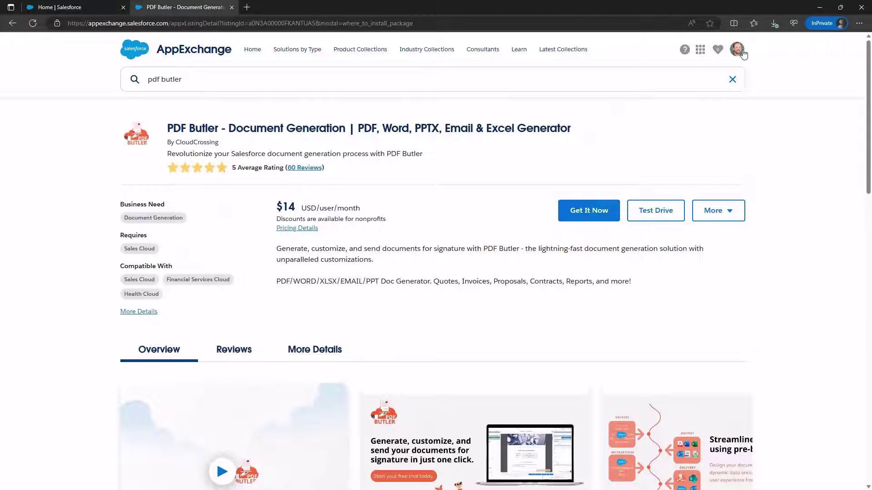
left_click(589, 210)
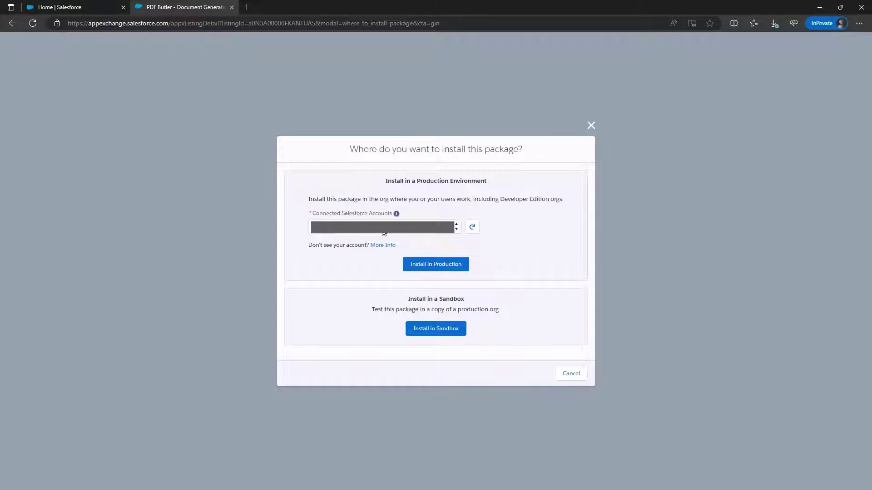
Step: Select the connected Salesforce org and choose to install PDF Butler in production
left_click(415, 232)
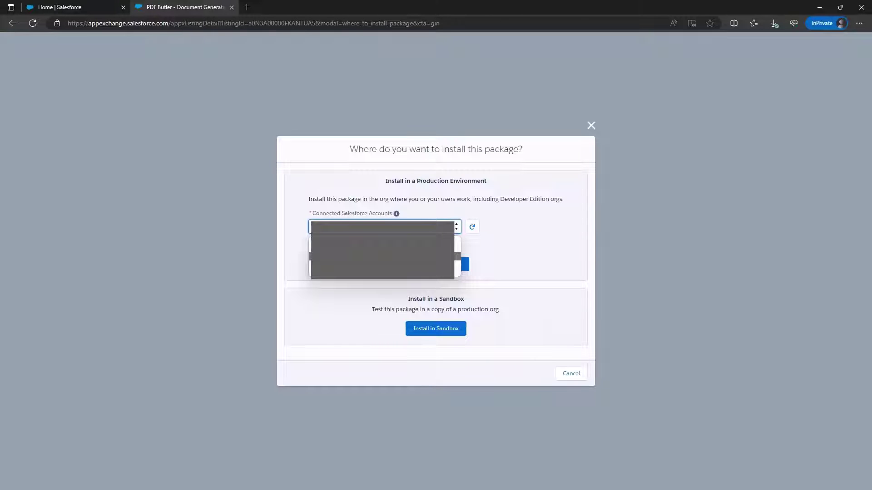
left_click(393, 232)
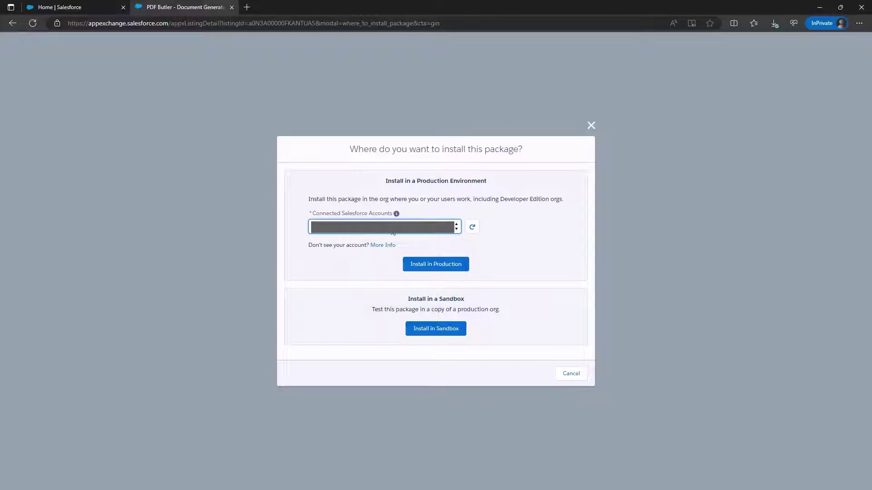
left_click(431, 268)
left_click(451, 267)
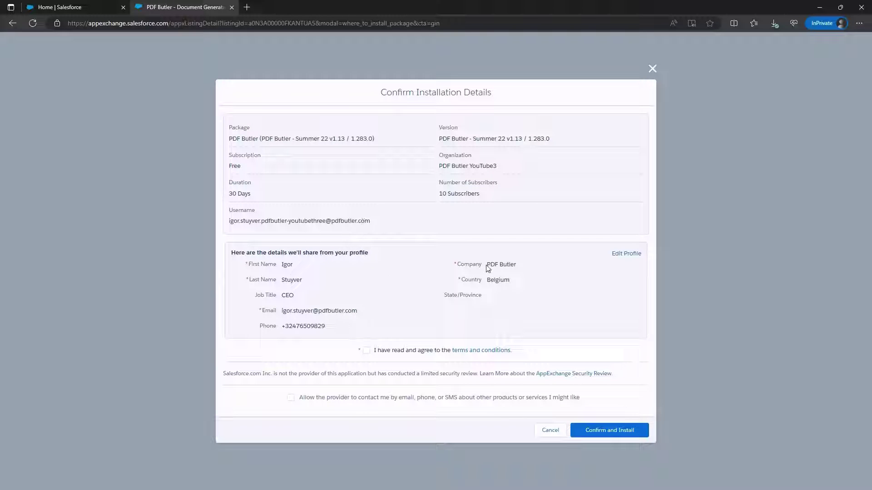
Step: Accept the terms and conditions and confirm the PDF Butler installation
left_click_drag(487, 265, 562, 268)
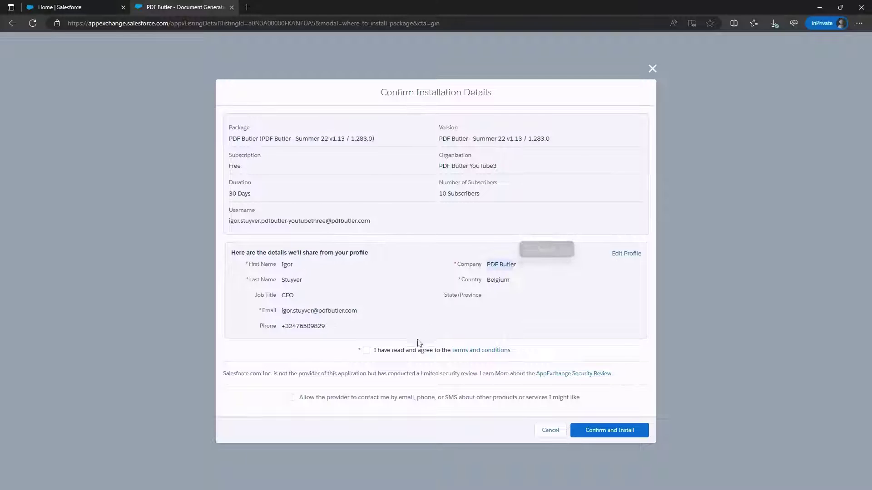
left_click(367, 352)
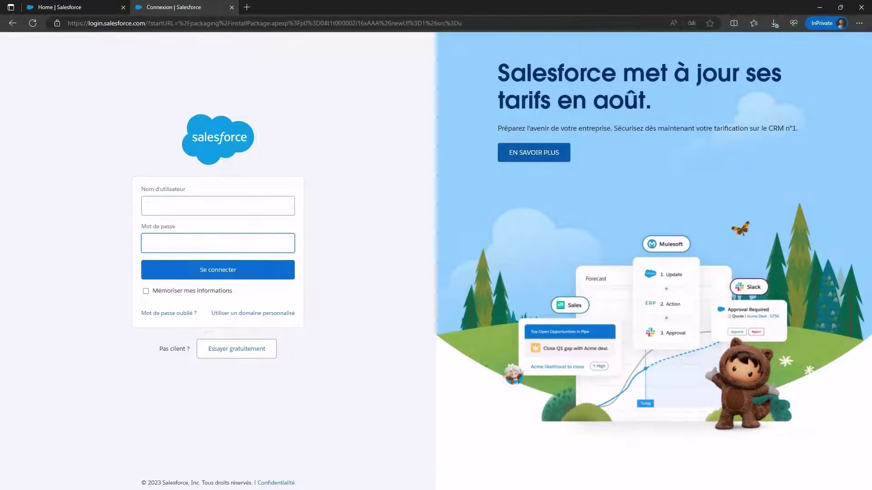
Step: Paste the account password and sign in to the Salesforce org
key("ctrl+v")
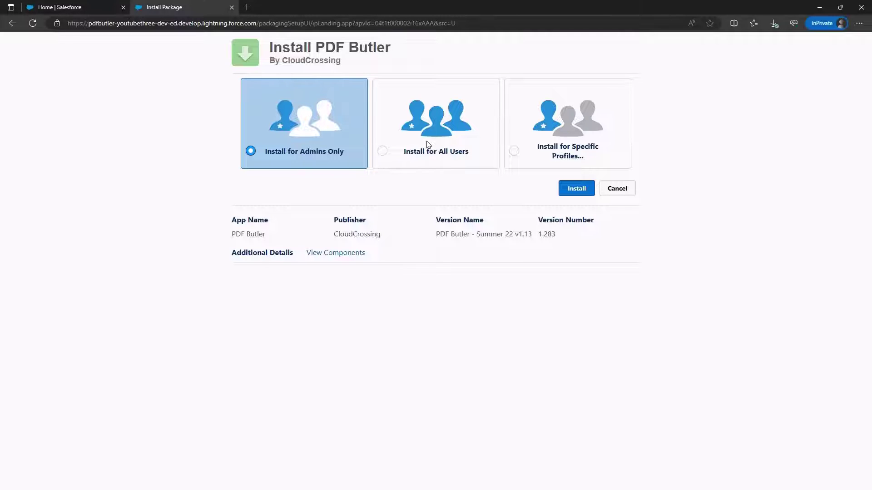
Step: Install PDF Butler 1.283 for admins only, granting third-party site access, and dismiss completion notices
left_click(578, 191)
left_click(373, 301)
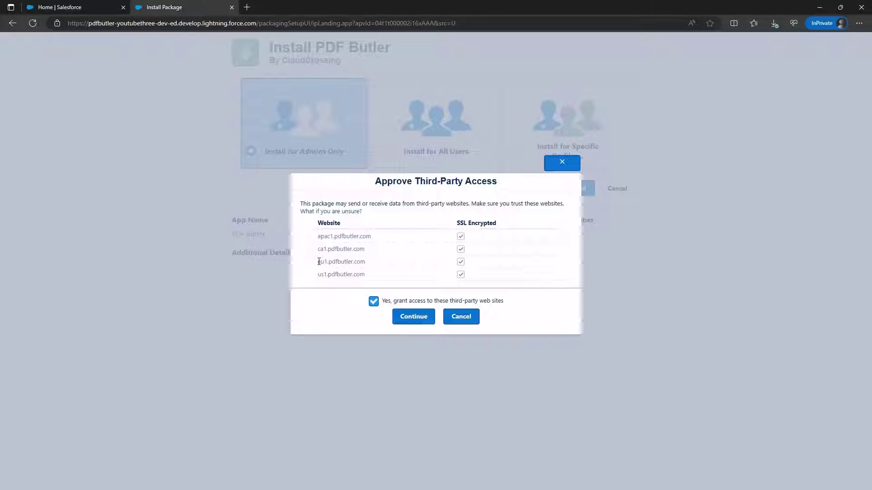
left_click_drag(317, 262, 323, 276)
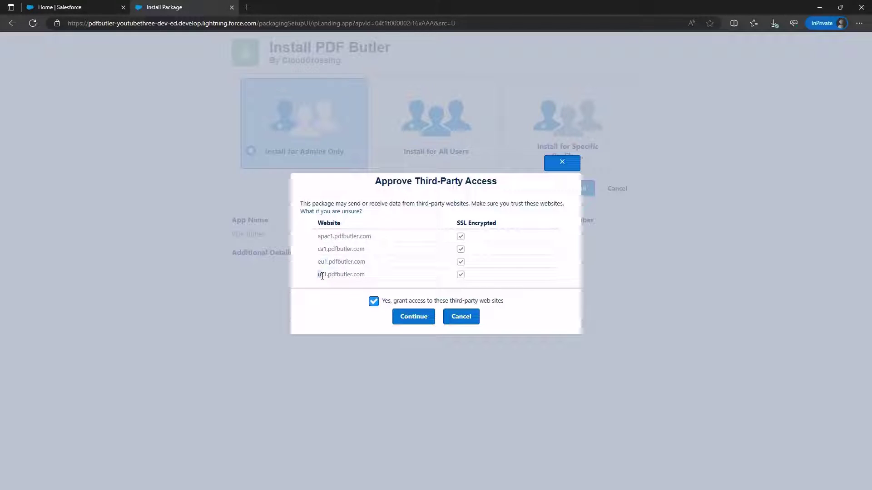
left_click(324, 239)
left_click(421, 318)
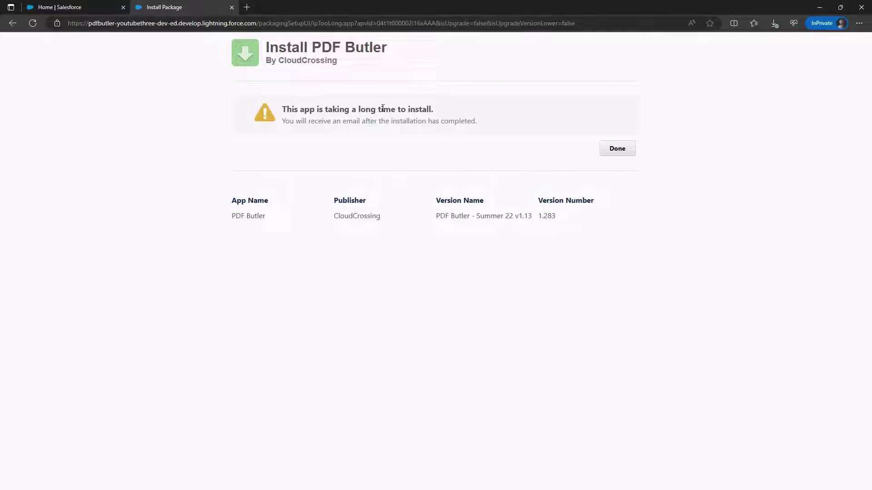
left_click(618, 152)
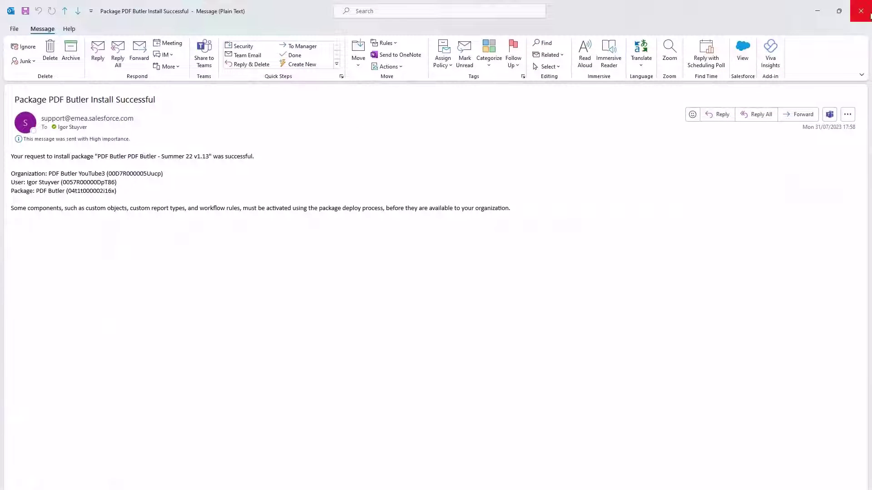
left_click(869, 15)
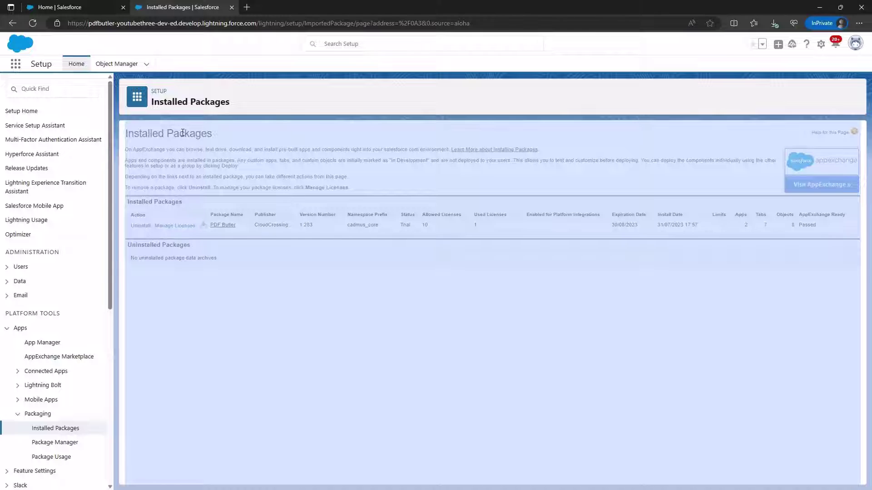
Step: Check the Installed Packages list, then launch the PDF Butler app via an app search for 'pdf'
triple_click(182, 133)
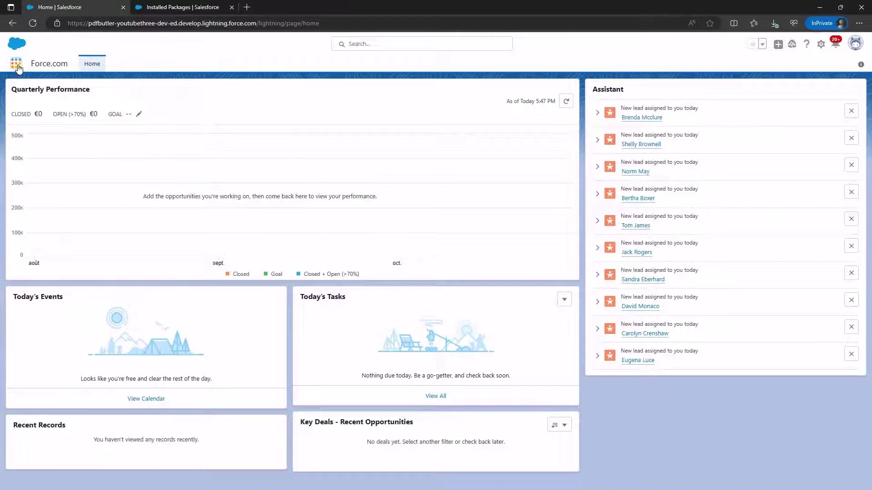
left_click(17, 68)
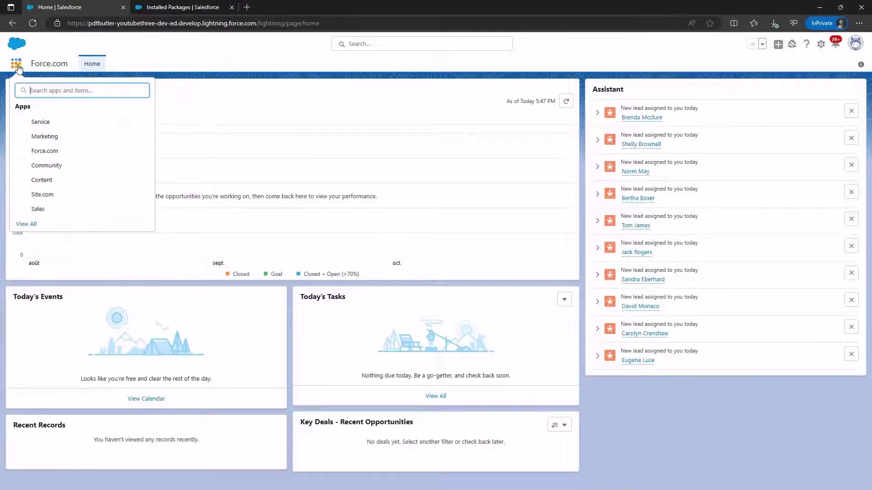
type("pdf")
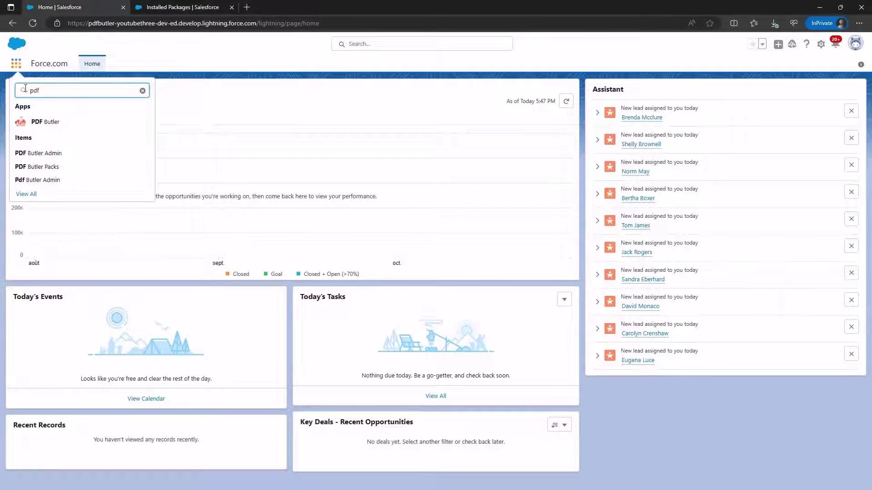
left_click(48, 128)
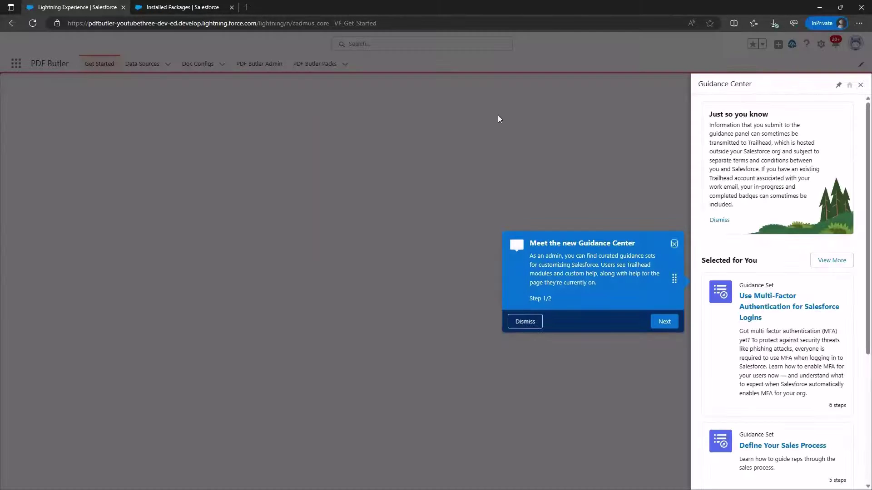
Step: Close the Guidance Center panel on PDF Butler's Get Started page
left_click(860, 85)
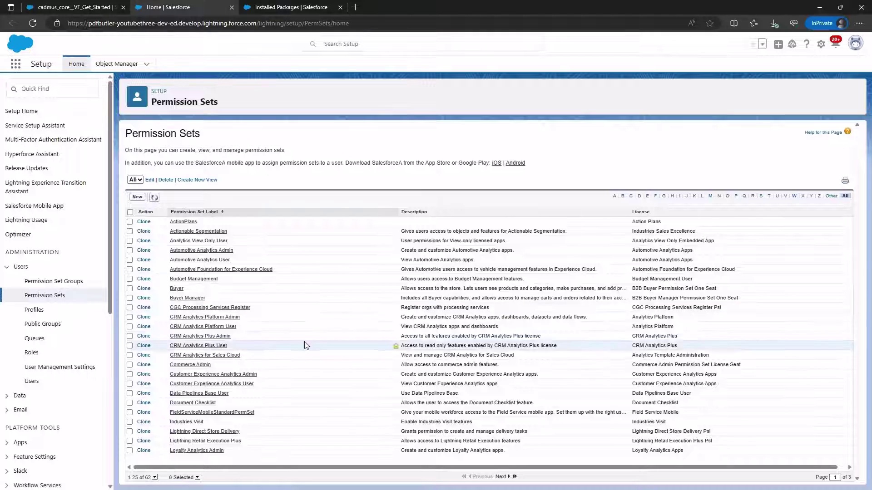
Step: Clone PDF Butler Admin as 'PDF Butler Admin Local' with API name PDF_Butler_Admin_Local and save
left_click(736, 195)
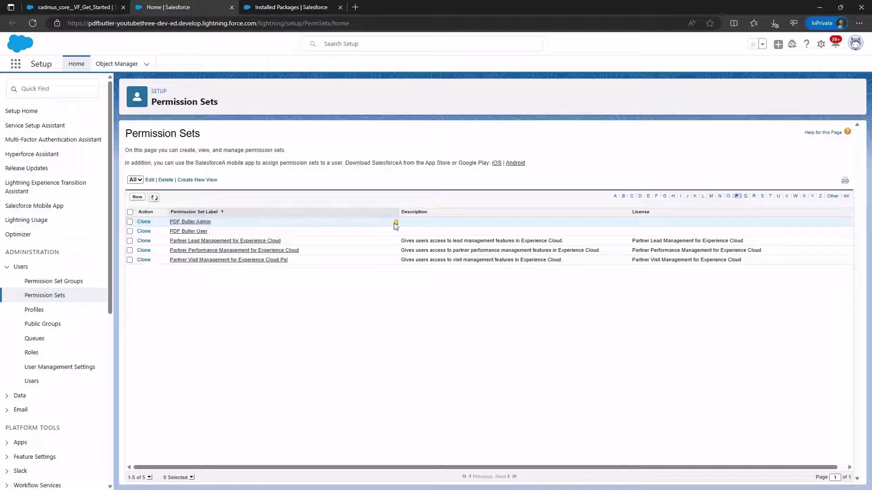
left_click(143, 222)
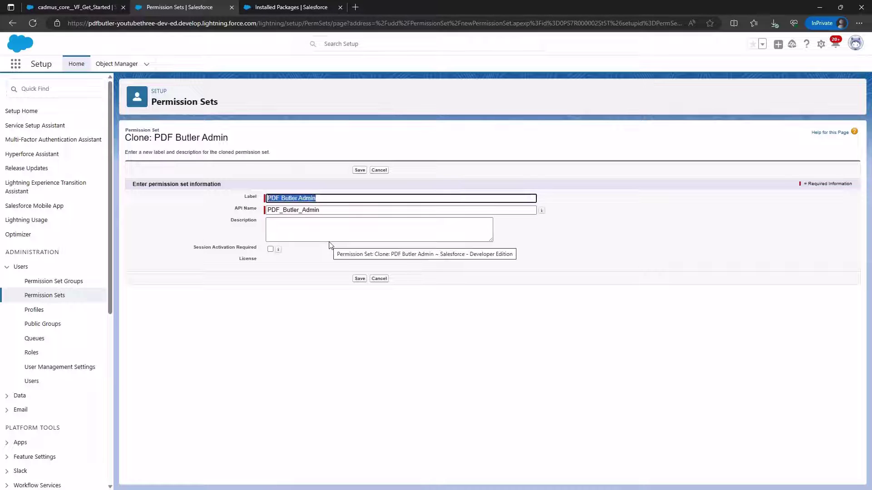
key("End")
type("L")
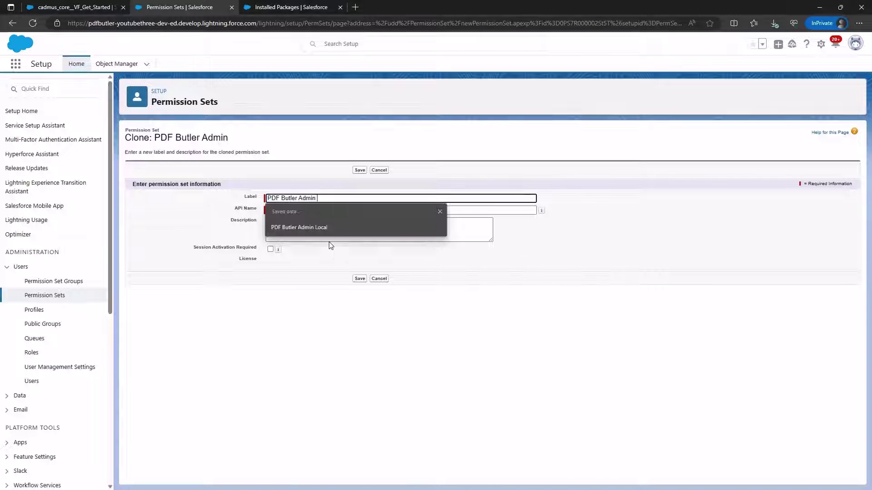
type("ocal")
key("Tab")
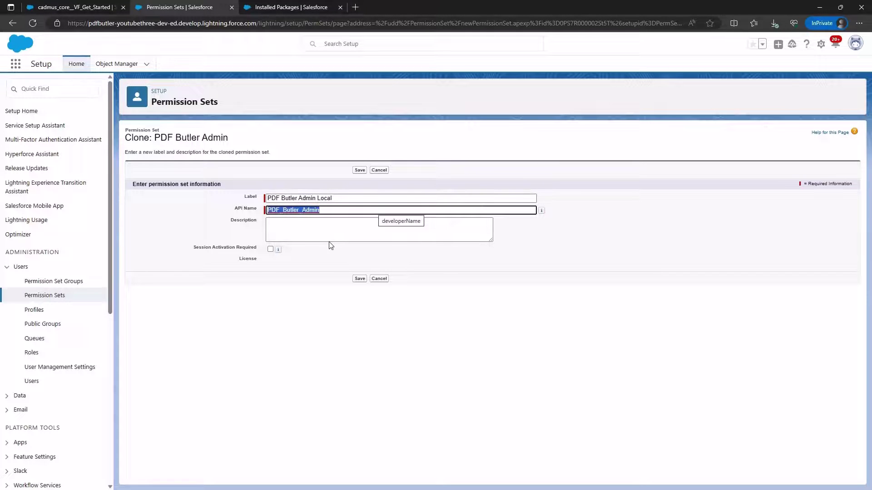
key("End")
type("_Local")
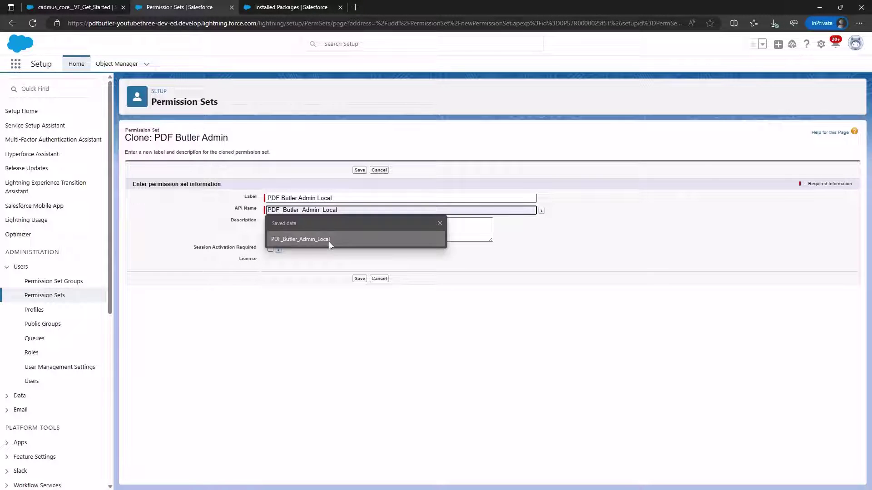
left_click(330, 240)
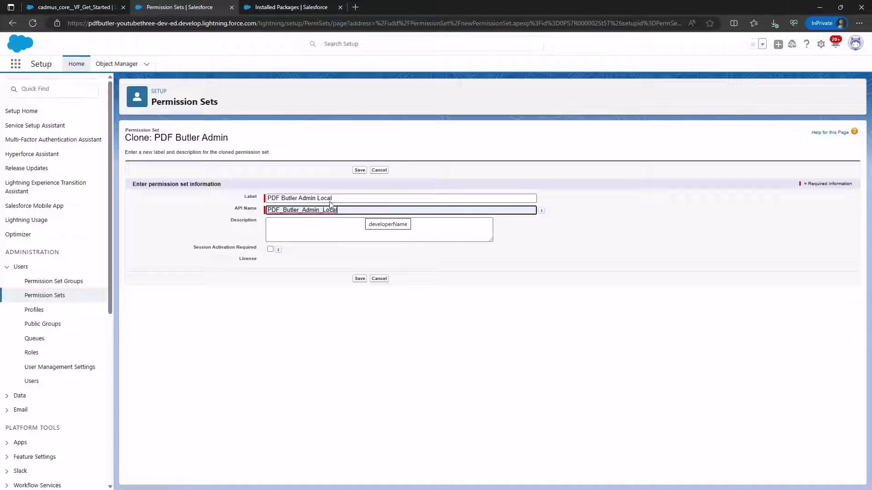
left_click(359, 171)
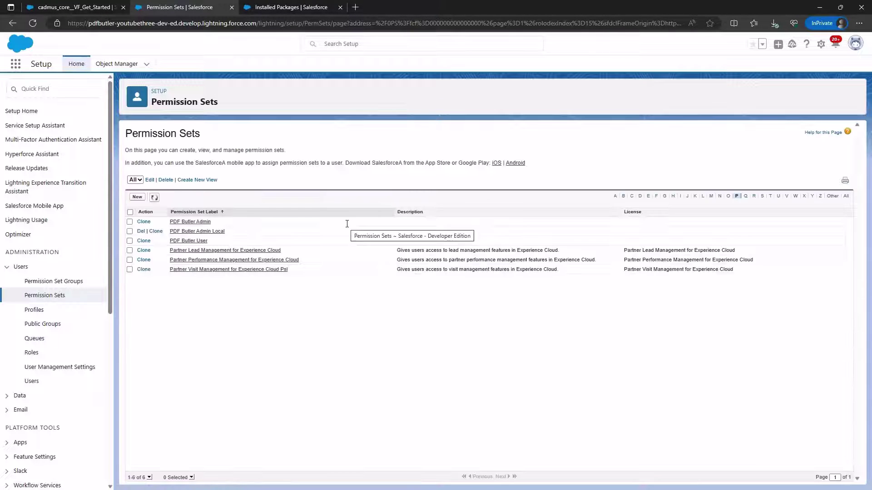
Step: Assign PDF Butler Admin Local to the System Administrator user, then return to the P-filtered Permission Sets list
left_click(189, 231)
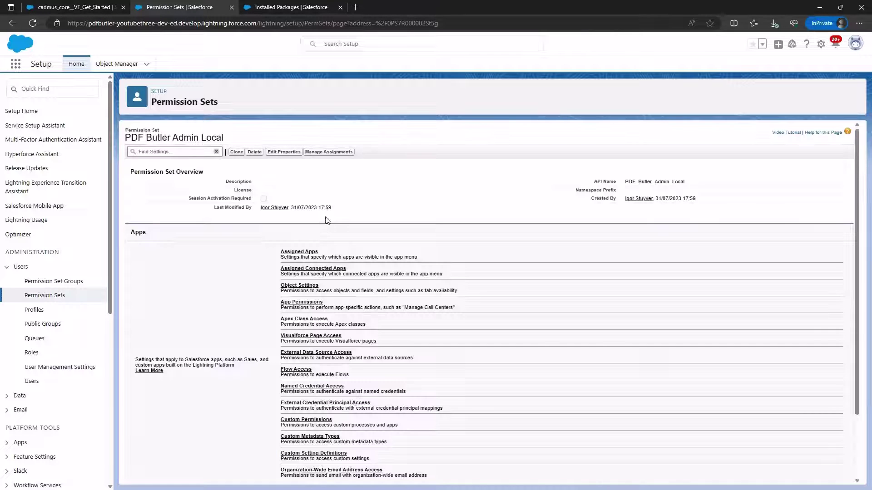
left_click(330, 153)
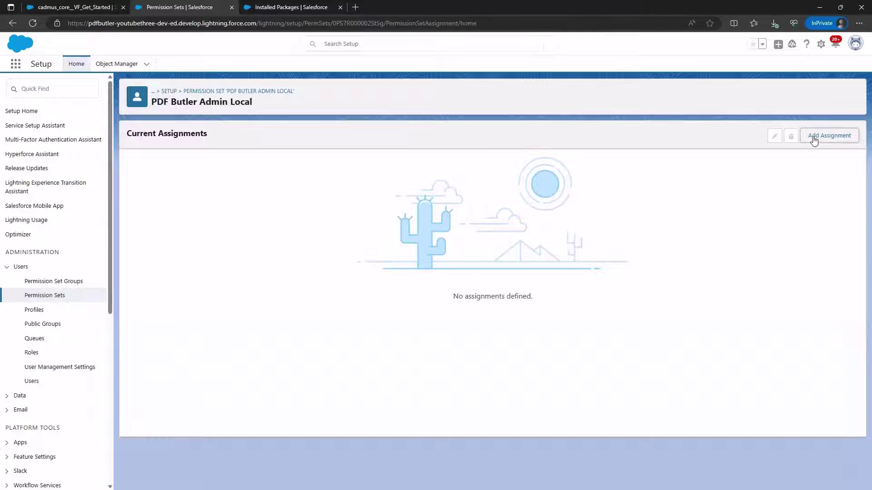
left_click(814, 136)
left_click(134, 222)
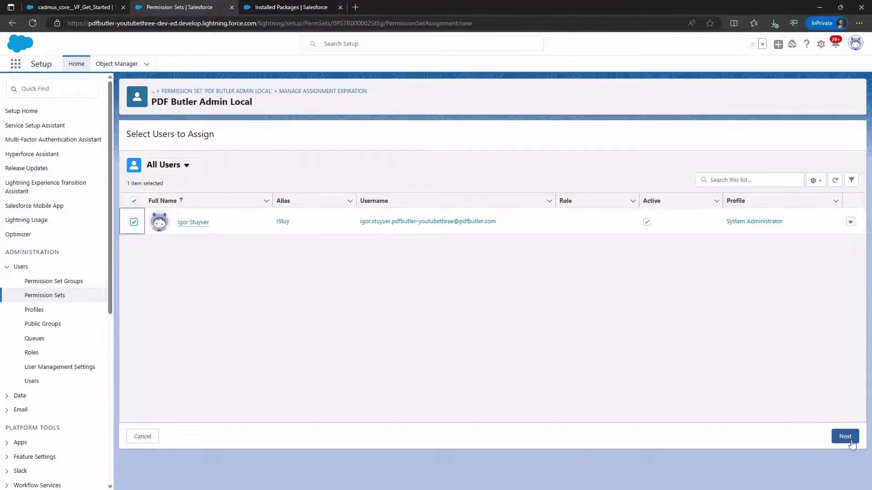
left_click(845, 436)
left_click(837, 481)
left_click(837, 481)
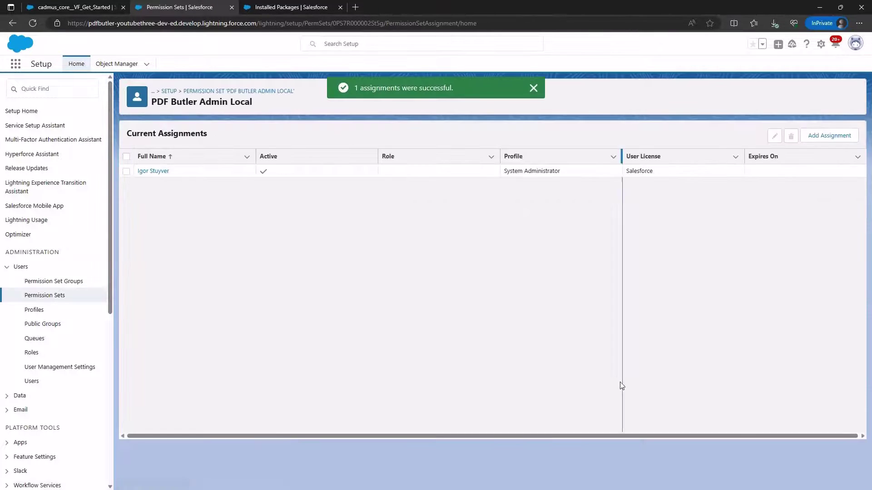
left_click(46, 296)
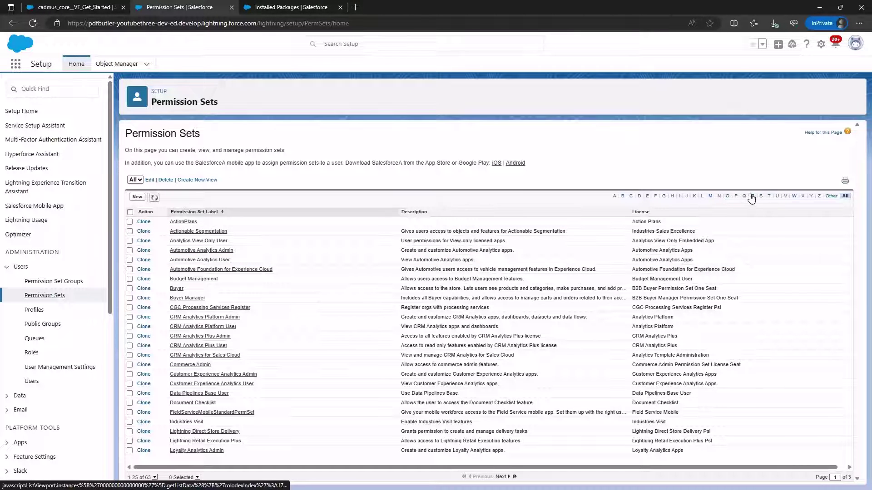
left_click(736, 196)
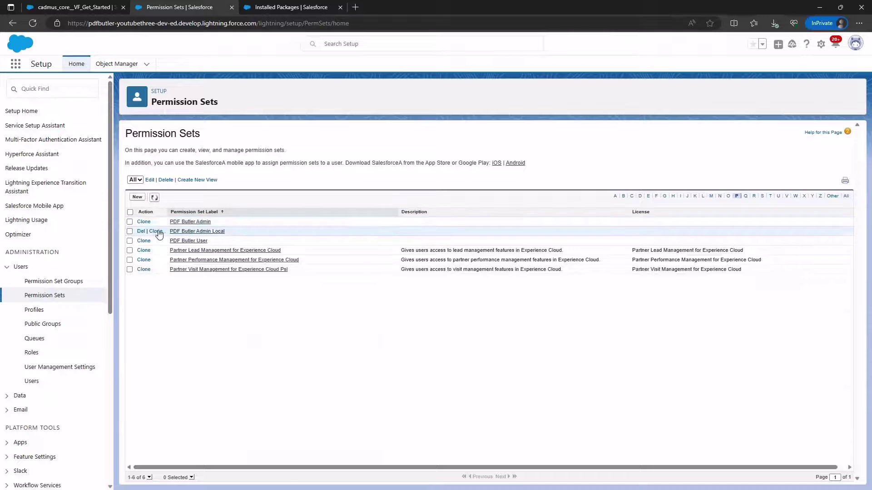
Step: Add PDF_Butler_EU1 to PDF Butler Admin Local's assigned connected apps and save
left_click(190, 233)
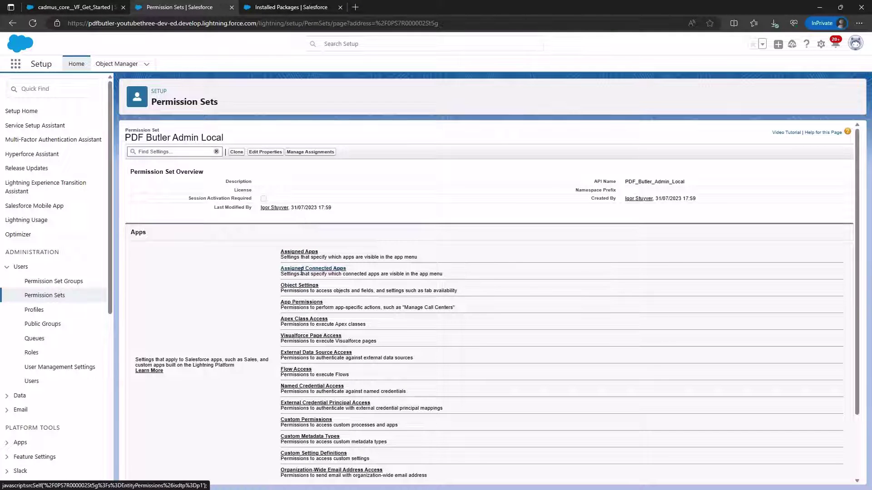
left_click(293, 269)
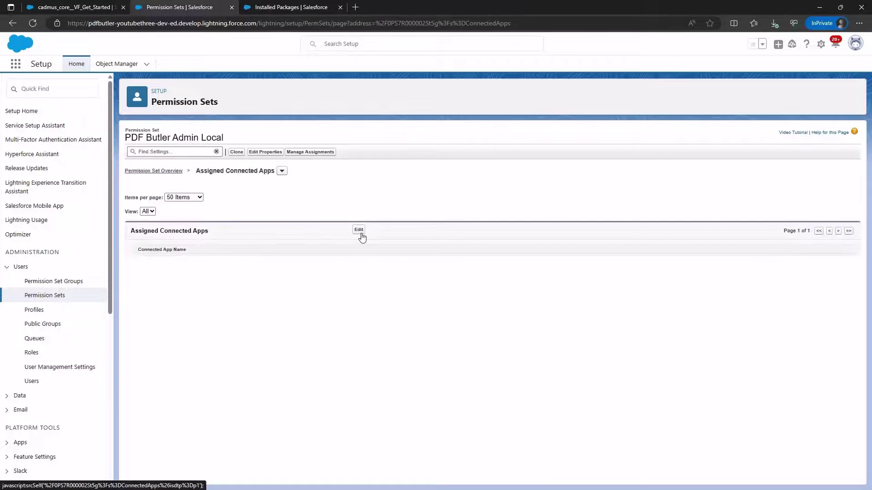
left_click(359, 230)
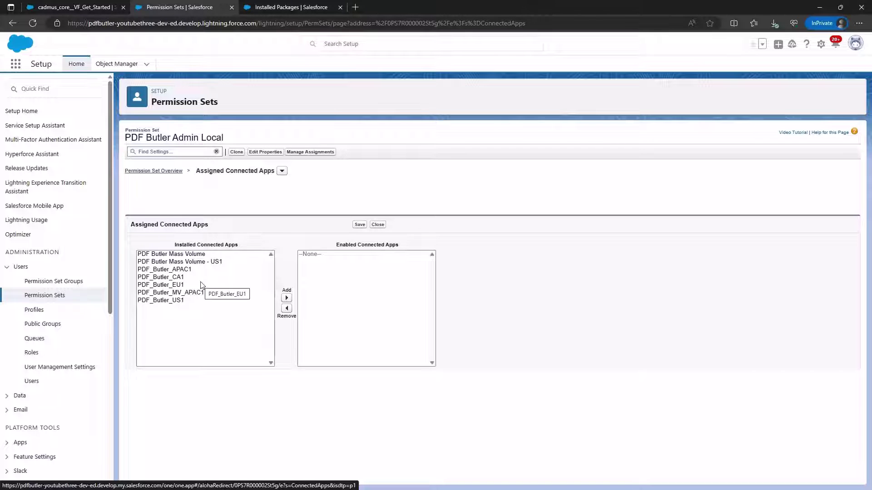
left_click(177, 284)
left_click(176, 277)
left_click(175, 284)
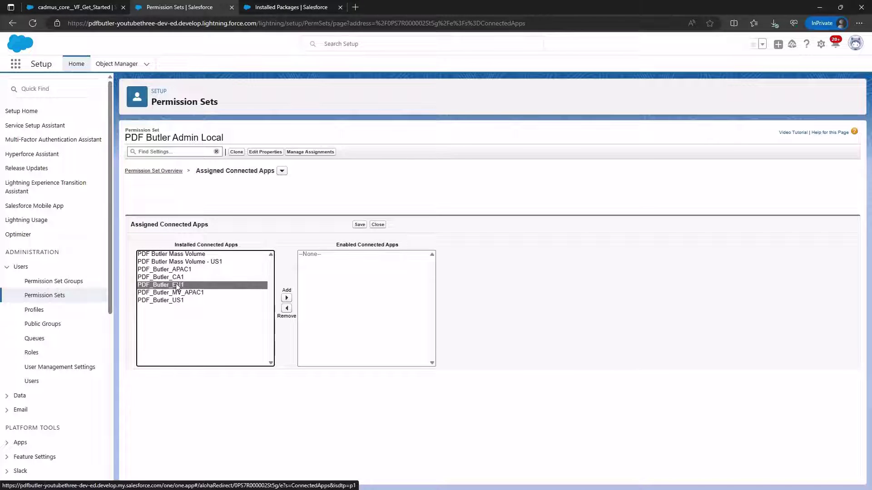
left_click(289, 300)
key("Return")
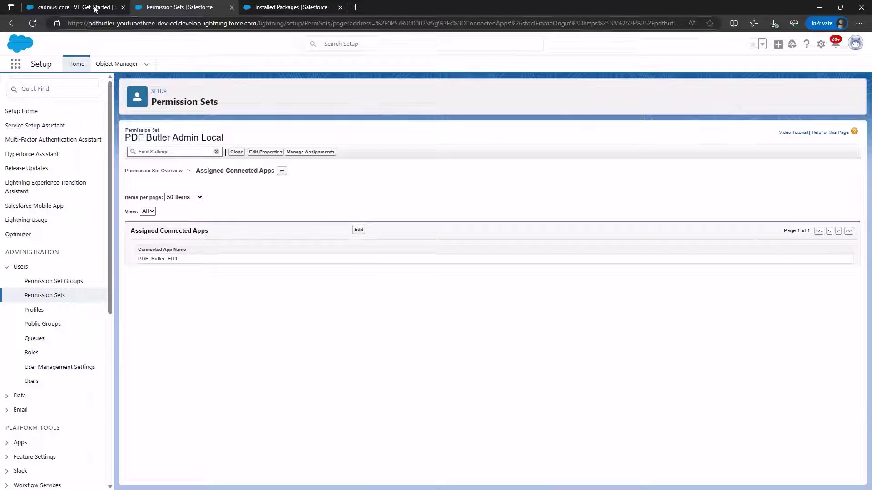
Step: Open the object permission settings of the PDF Butler Admin Local permission set
left_click(282, 171)
left_click(225, 209)
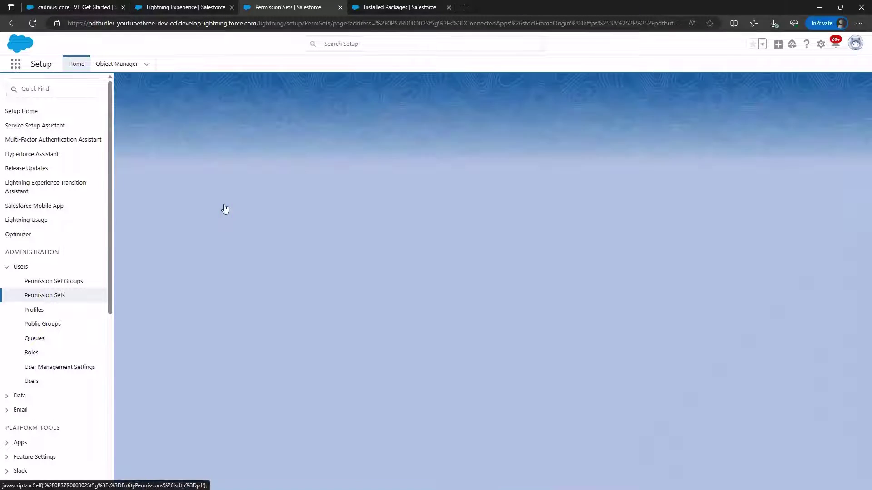
key("ctrl+f")
type("da")
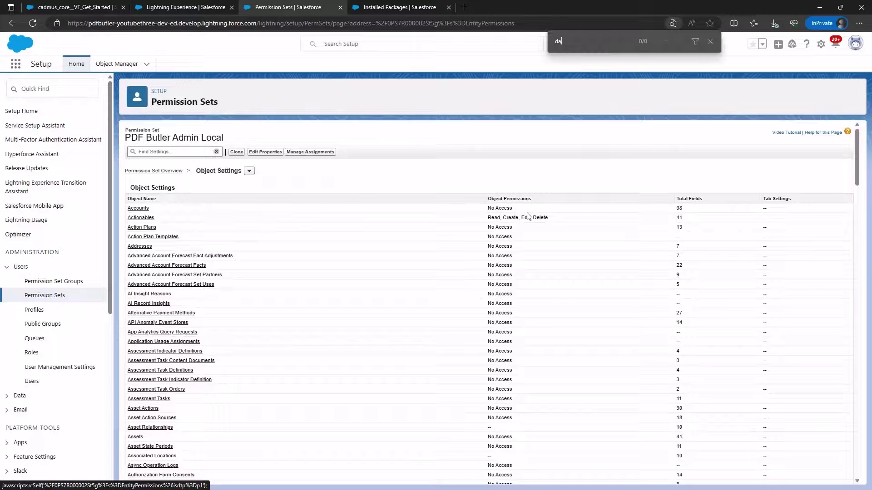
type("ta s")
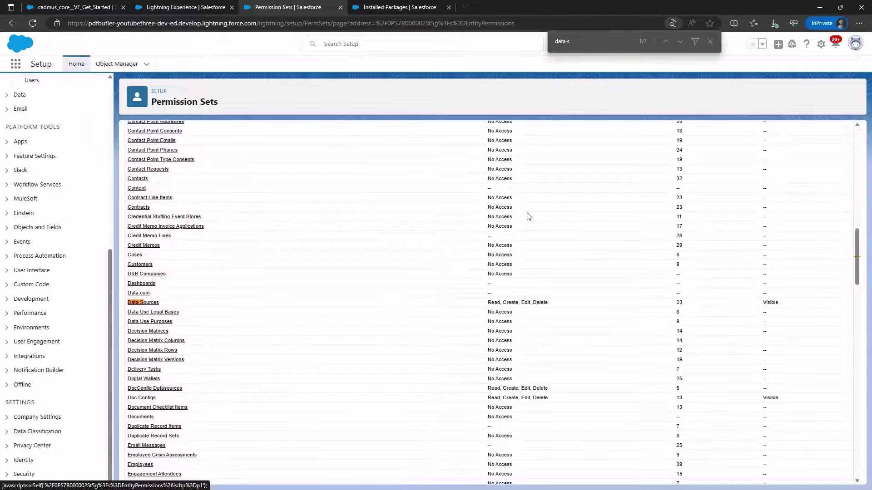
left_click(153, 303)
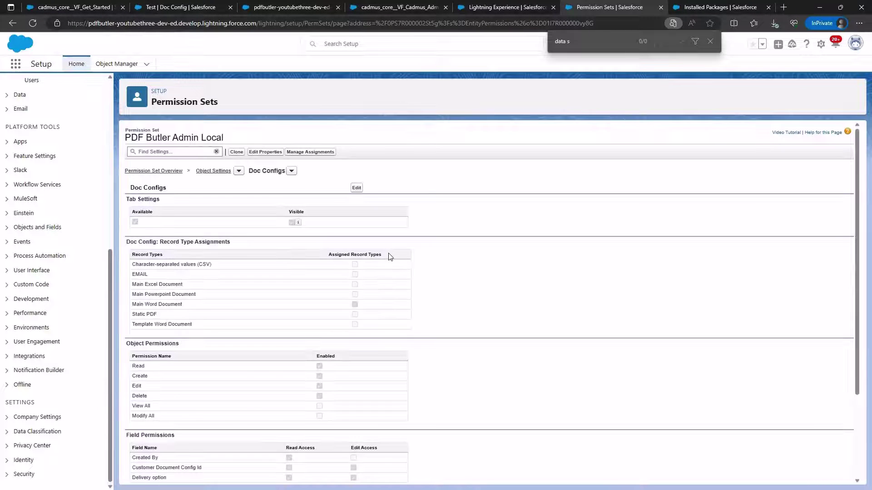
Step: Assign the Static PDF and Template Word Document record types to Doc Configs and save
left_click(357, 188)
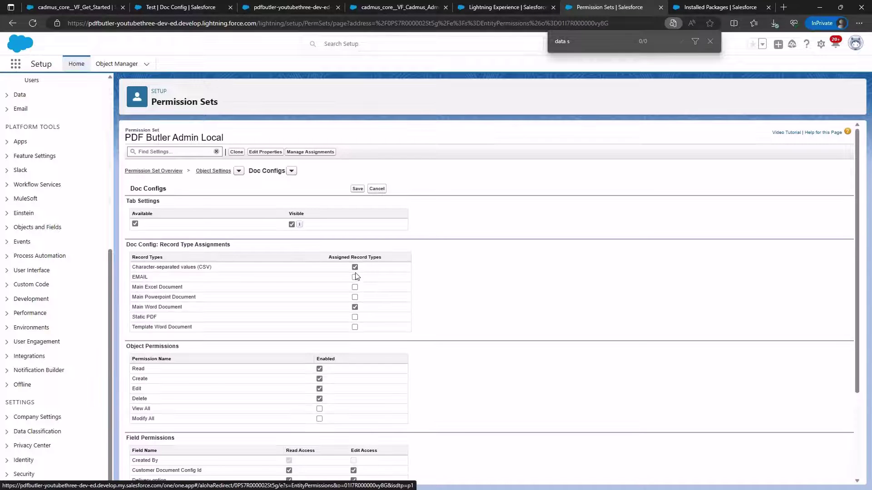
left_click(355, 317)
left_click(354, 327)
left_click(357, 189)
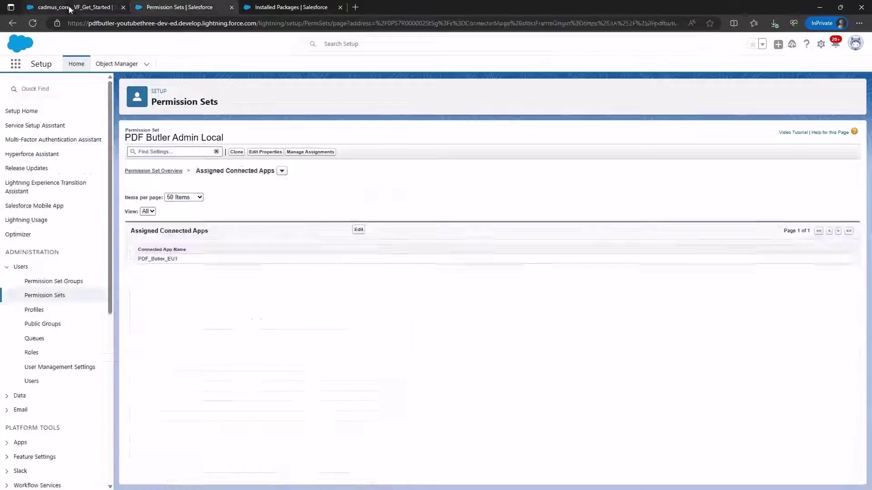
left_click(68, 7)
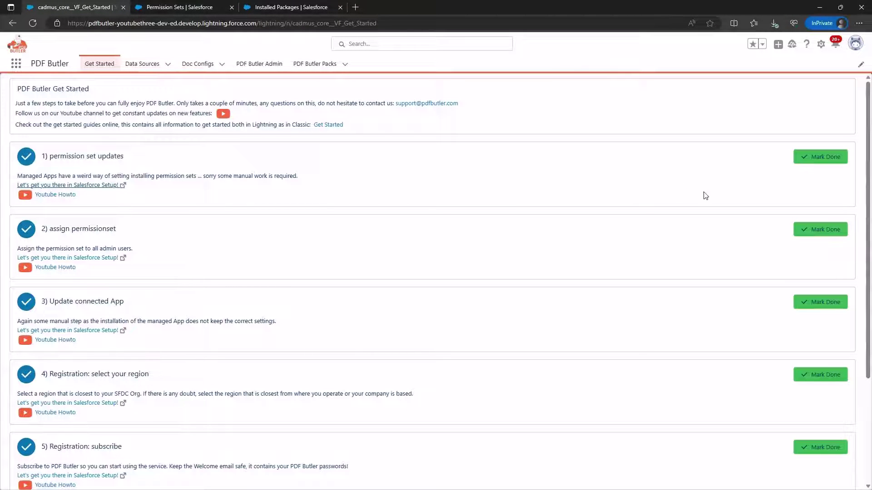
Step: Mark checklist step 1 (permission set updates) and step 2 (assign permissionset) as done
left_click(796, 158)
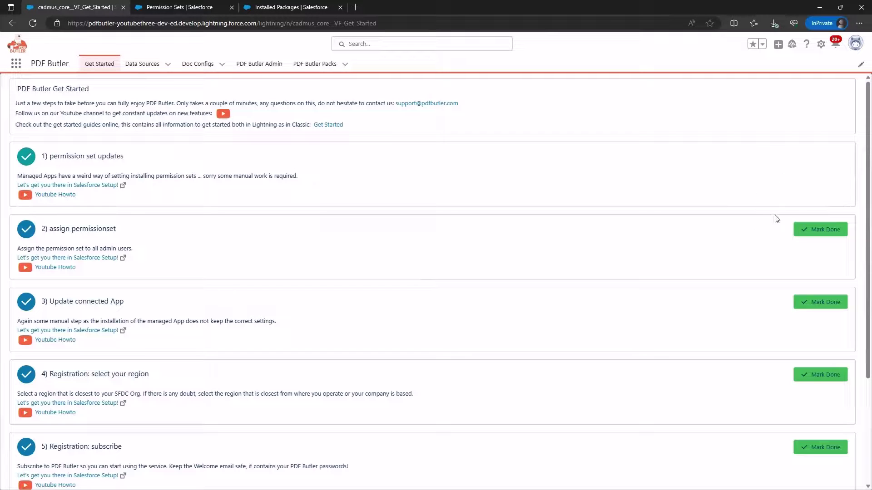
left_click(814, 231)
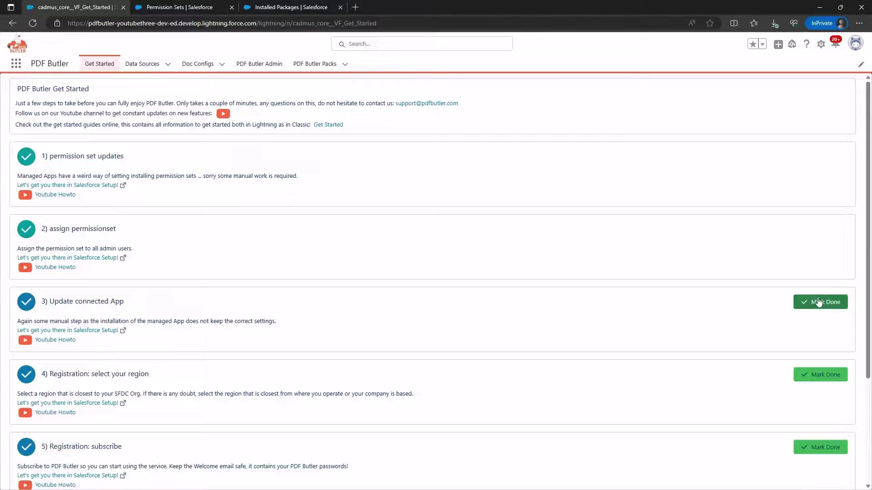
Step: Set PDF_Butler_EU1's Permitted Users policy to 'Admin approved users are pre-authorized' and save
left_click(93, 332)
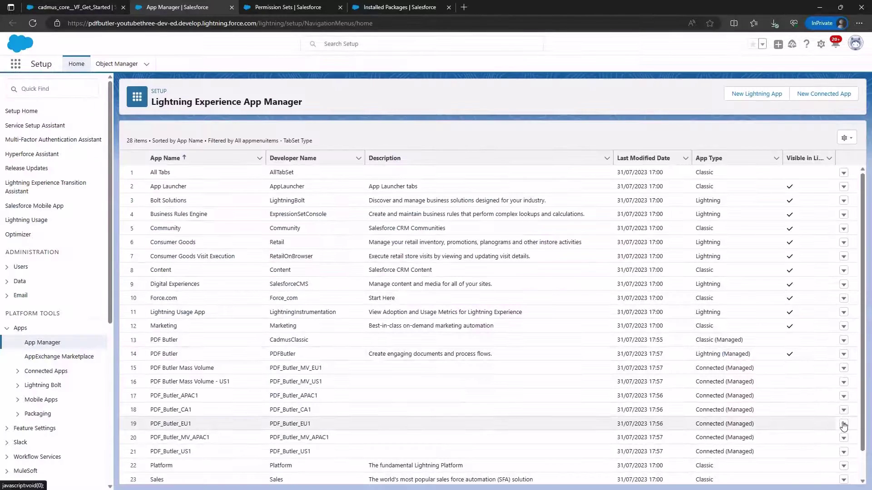
left_click(843, 425)
left_click(819, 441)
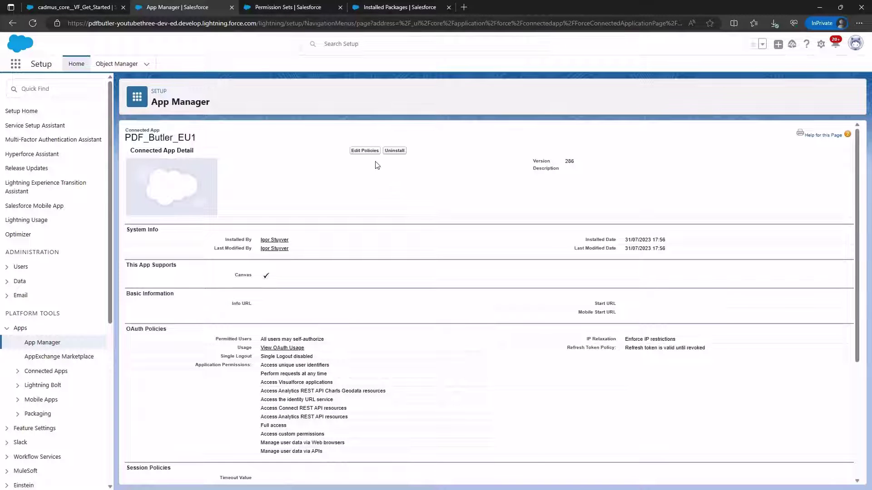
left_click(364, 152)
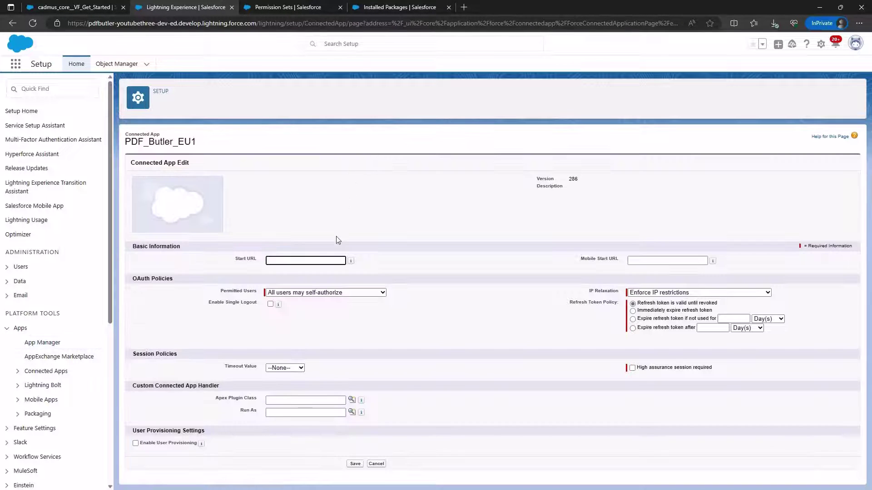
left_click(350, 293)
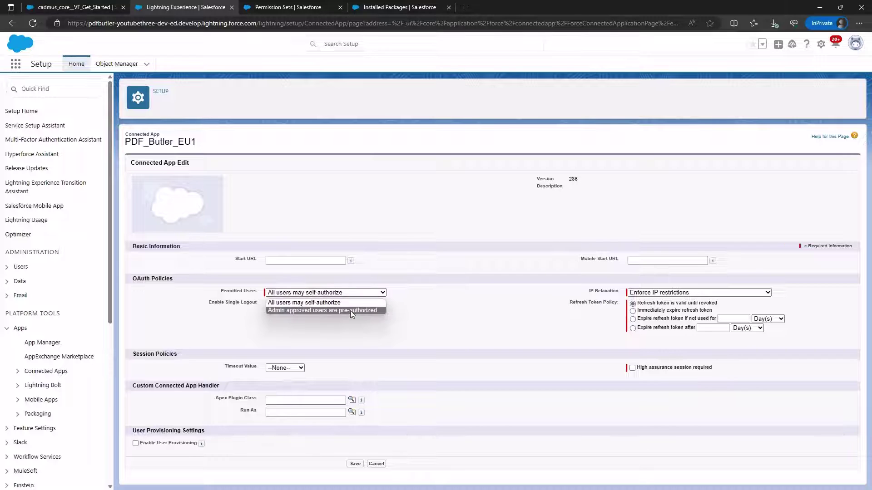
left_click(350, 311)
left_click(480, 87)
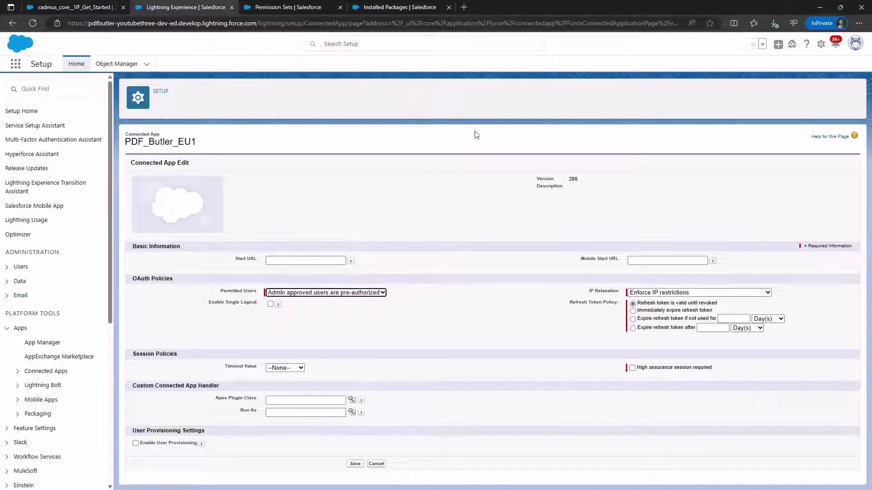
left_click(355, 464)
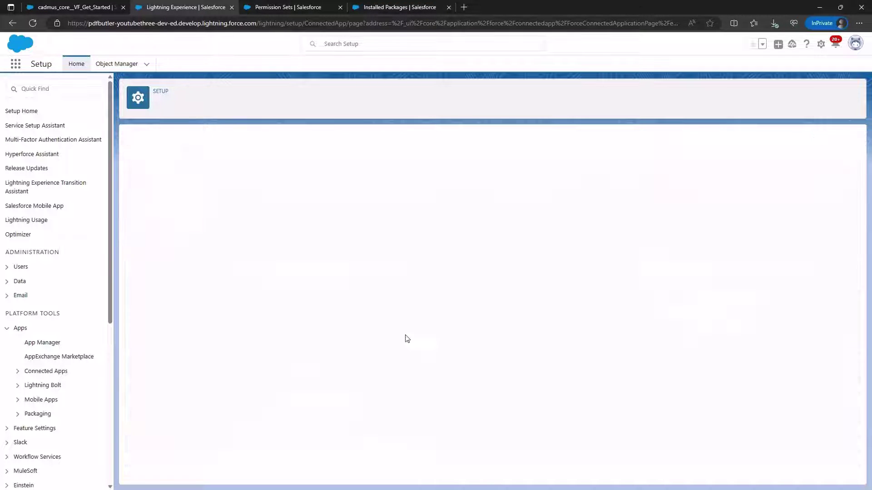
Step: Set the org's PDF Butler region to EU CENTRAL
left_click(89, 11)
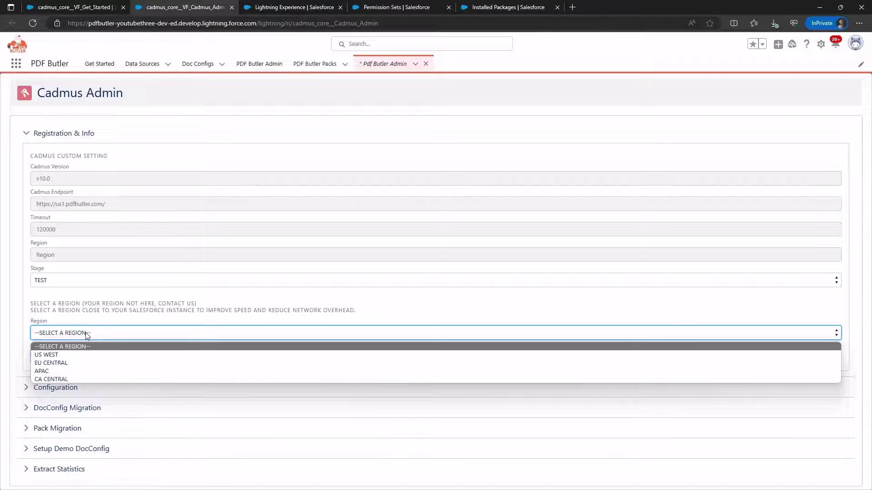
left_click(89, 362)
left_click(51, 357)
left_click(516, 73)
Step: Fill in the company postal code on the credential request form
scroll(227, 308, "down", 1)
scroll(216, 306, "down", 1)
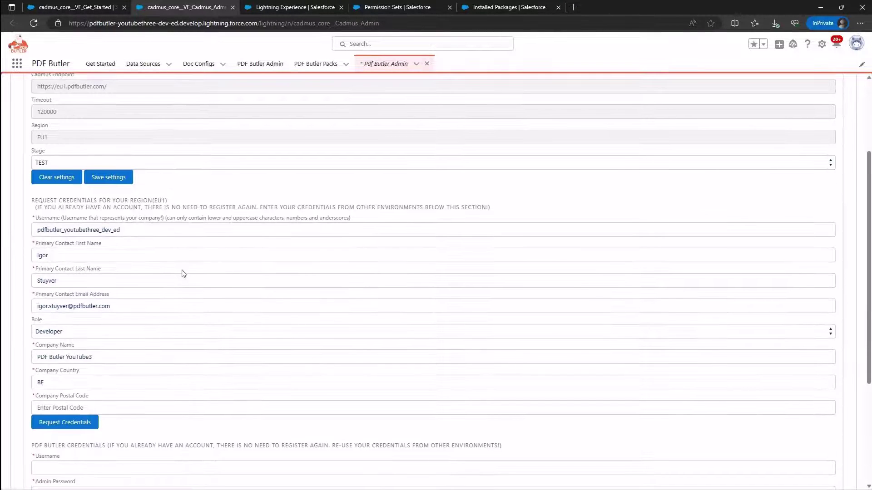
left_click(133, 230)
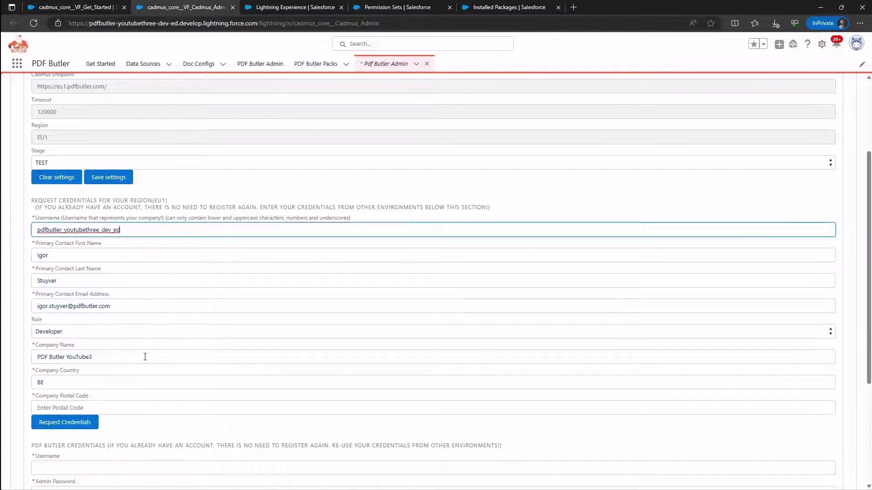
left_click(95, 408)
type("2950")
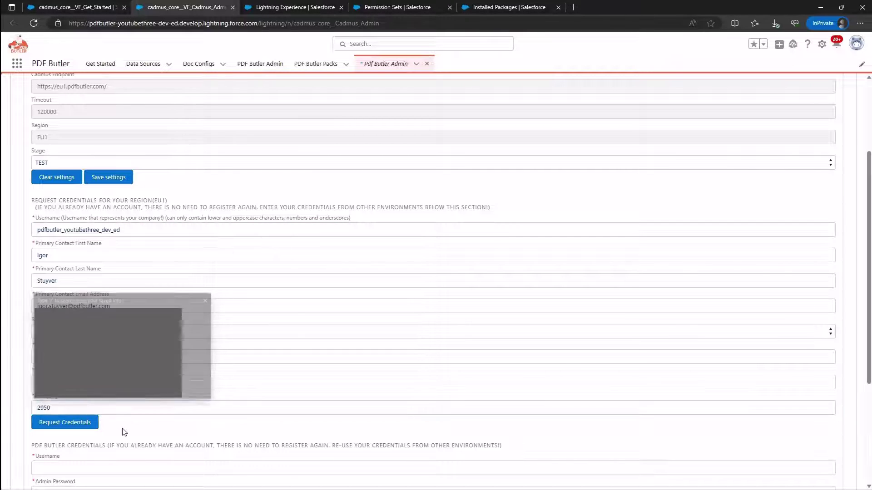
left_click(71, 426)
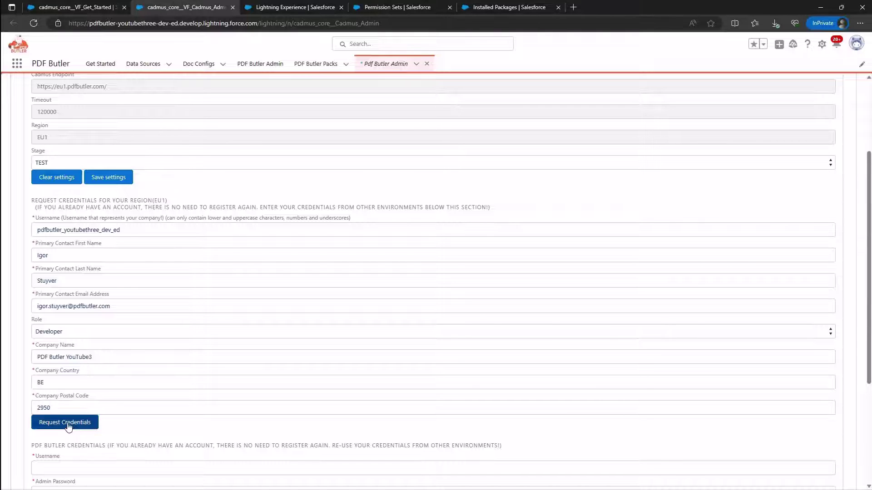
Step: Request PDF Butler credentials and copy the issued credentials to the clipboard
left_click(68, 425)
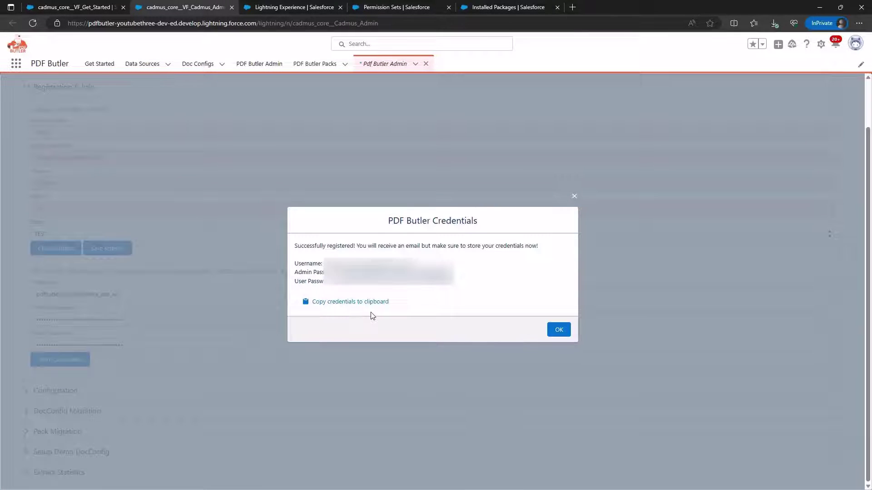
left_click(375, 301)
left_click(345, 304)
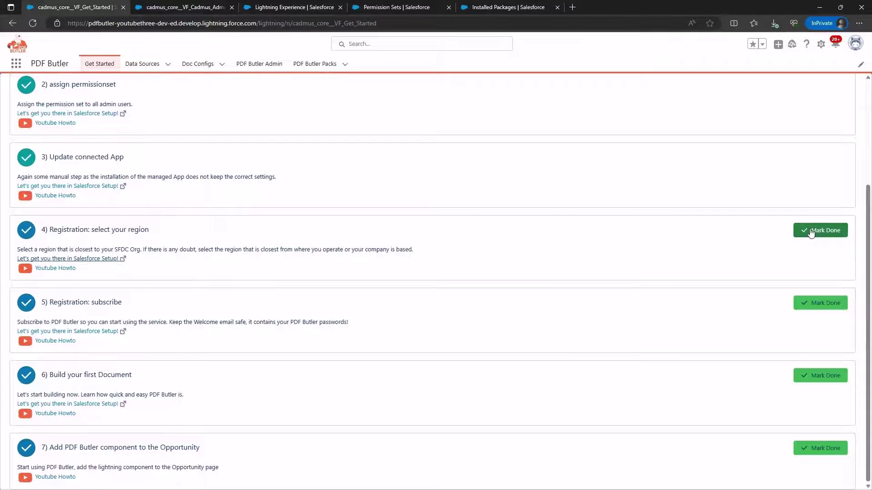
Step: Mark checklist step 4 (region selection) and step 5 (subscribe) as done
left_click(812, 233)
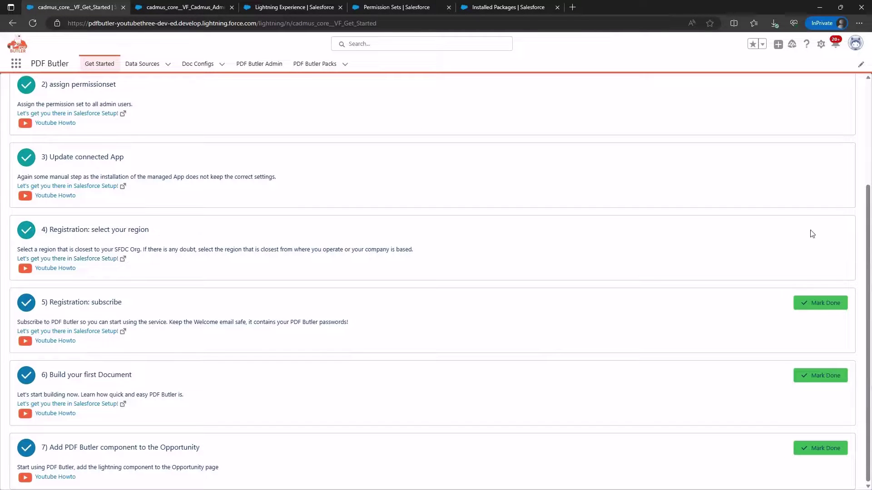
left_click(812, 306)
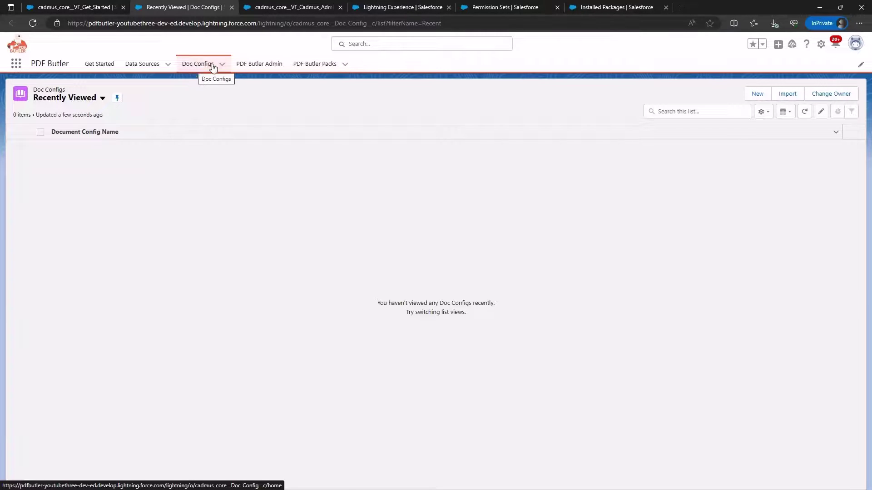
Step: Create a Main Word Document Doc Config named 'Test' with document title 'test'
left_click(757, 95)
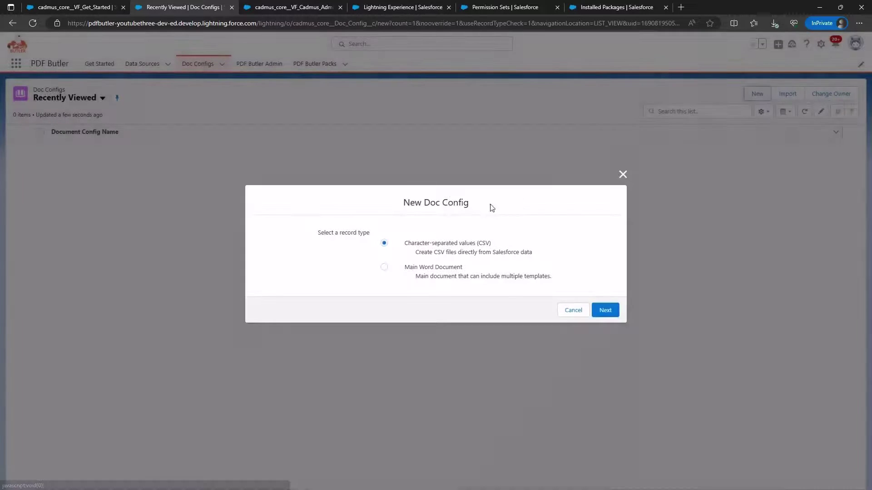
left_click(430, 270)
left_click(605, 310)
left_click(329, 233)
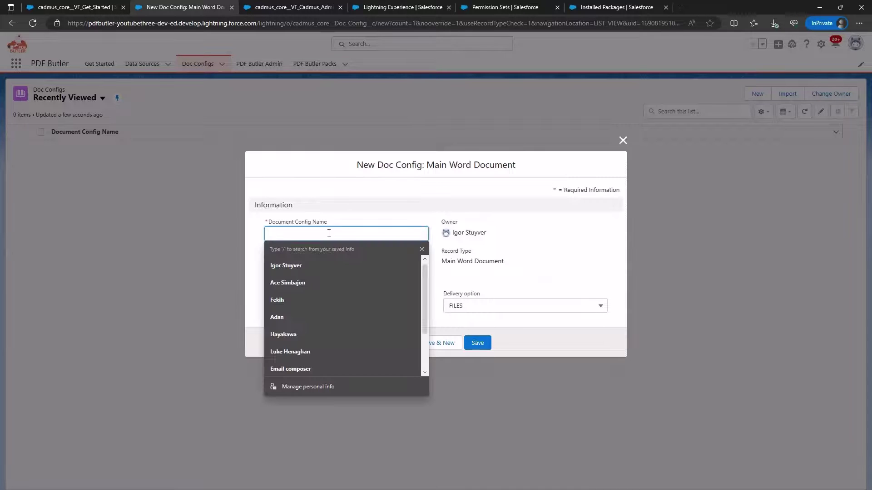
type("Test")
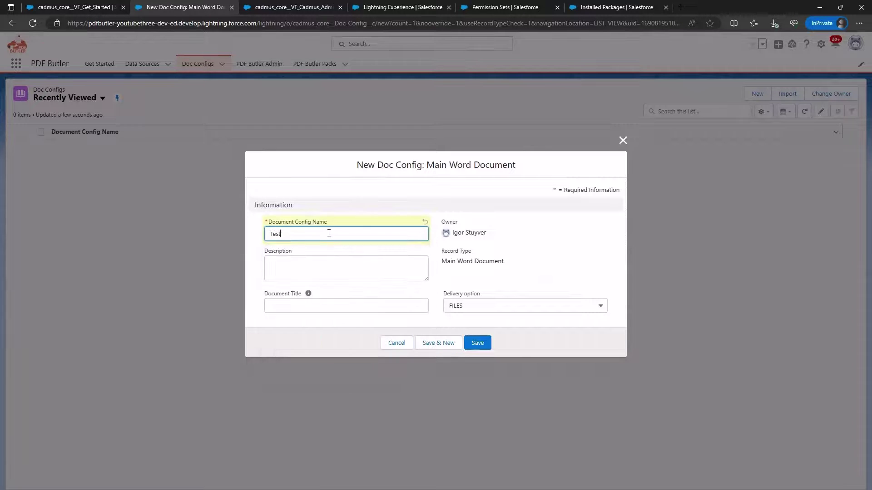
key("Tab")
key("Tab")
key("Tab")
type("test")
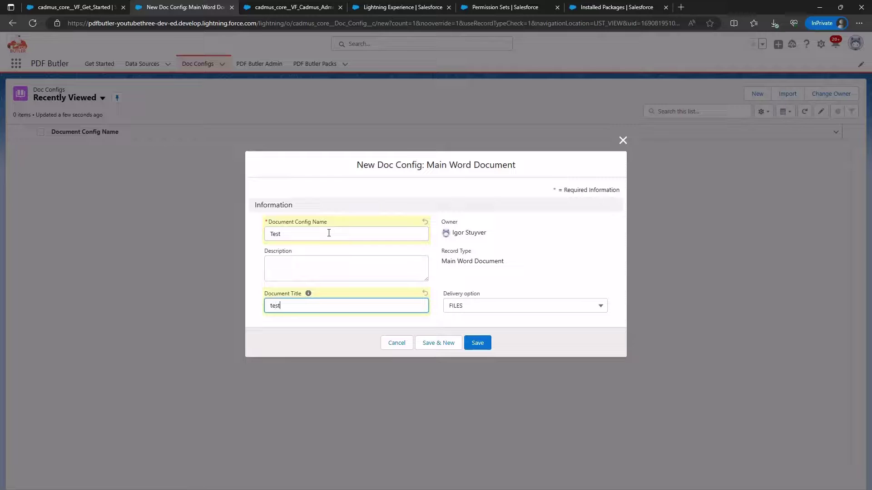
left_click(482, 341)
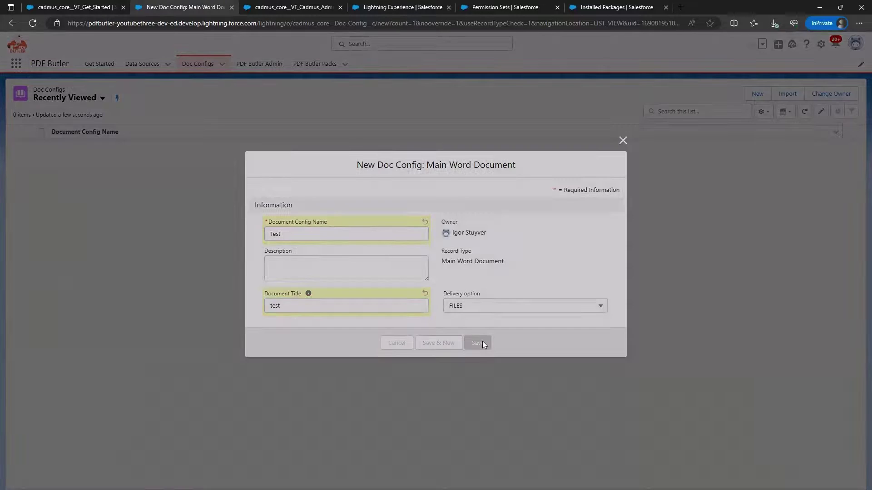